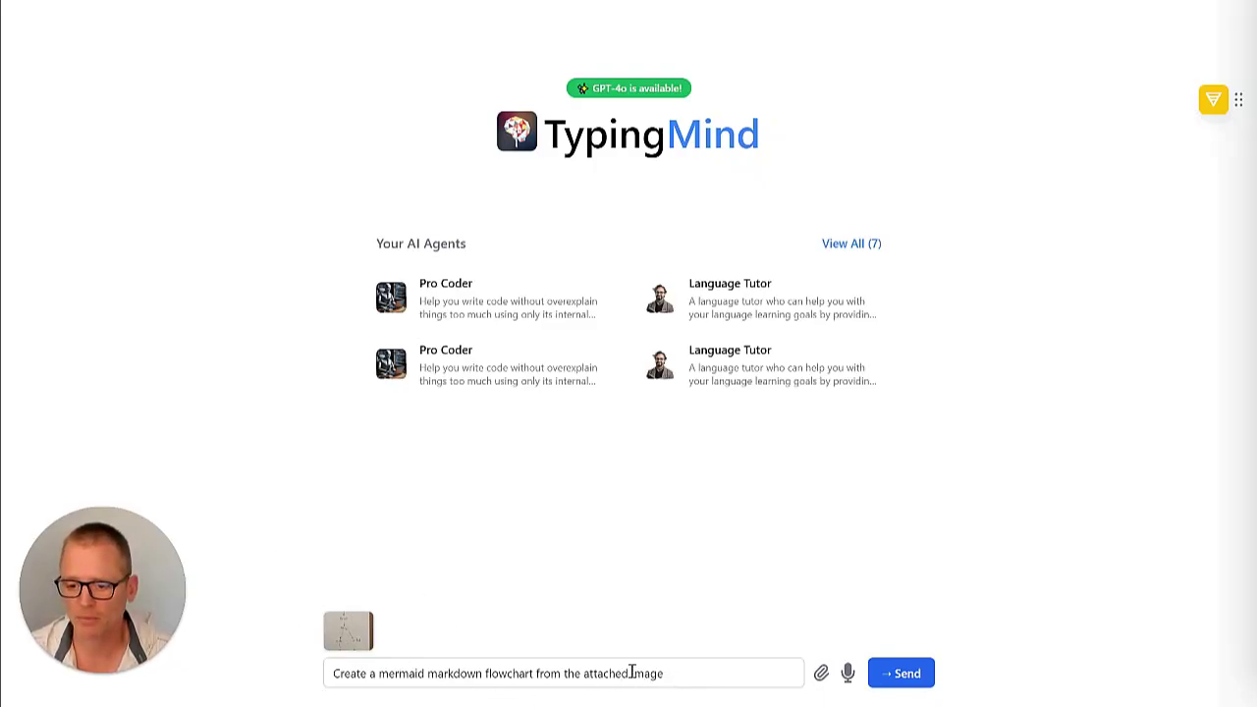
Send the hand-drawn flowchart image to TypingMind and copy the returned Mermaid code
left_click(893, 676)
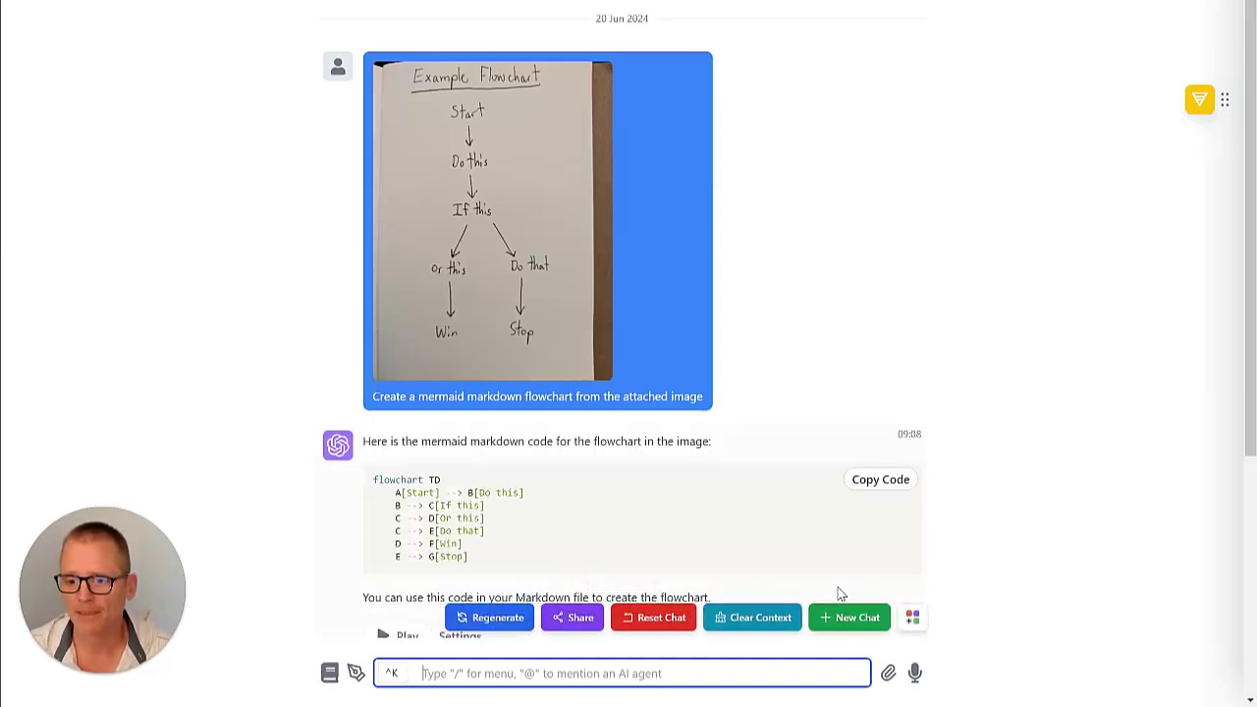
scroll(623, 494, "down", 2)
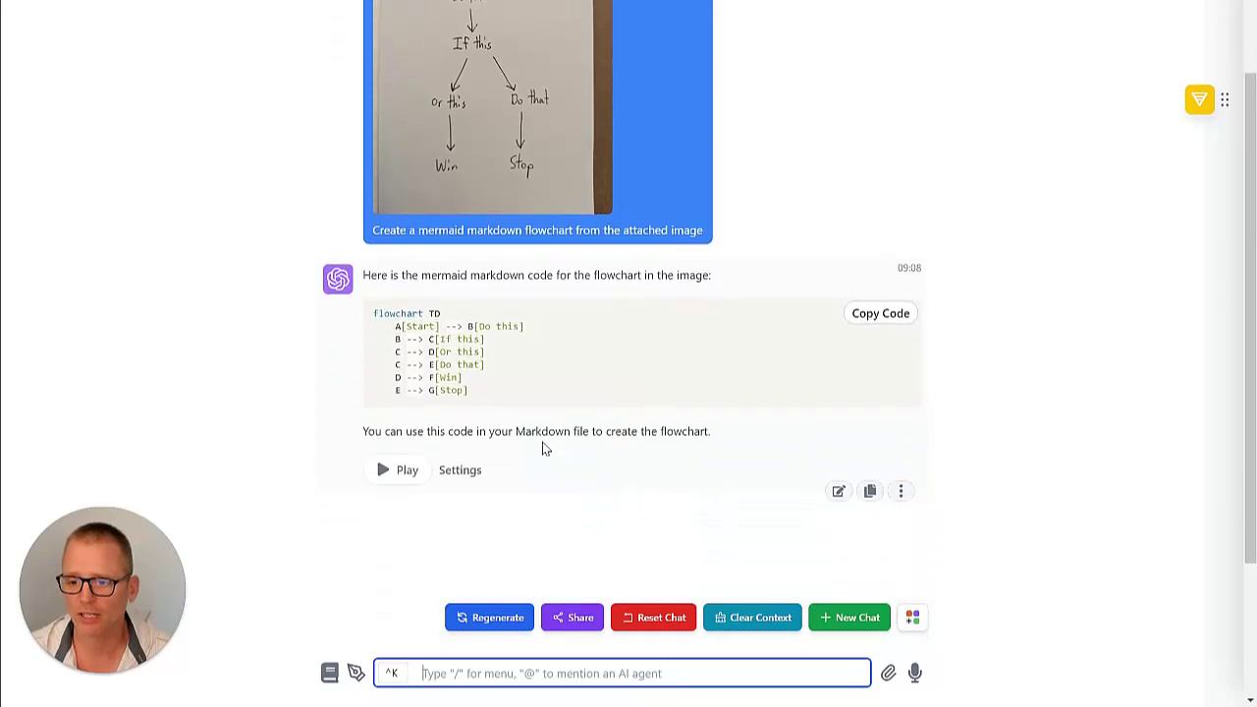
left_click(888, 316)
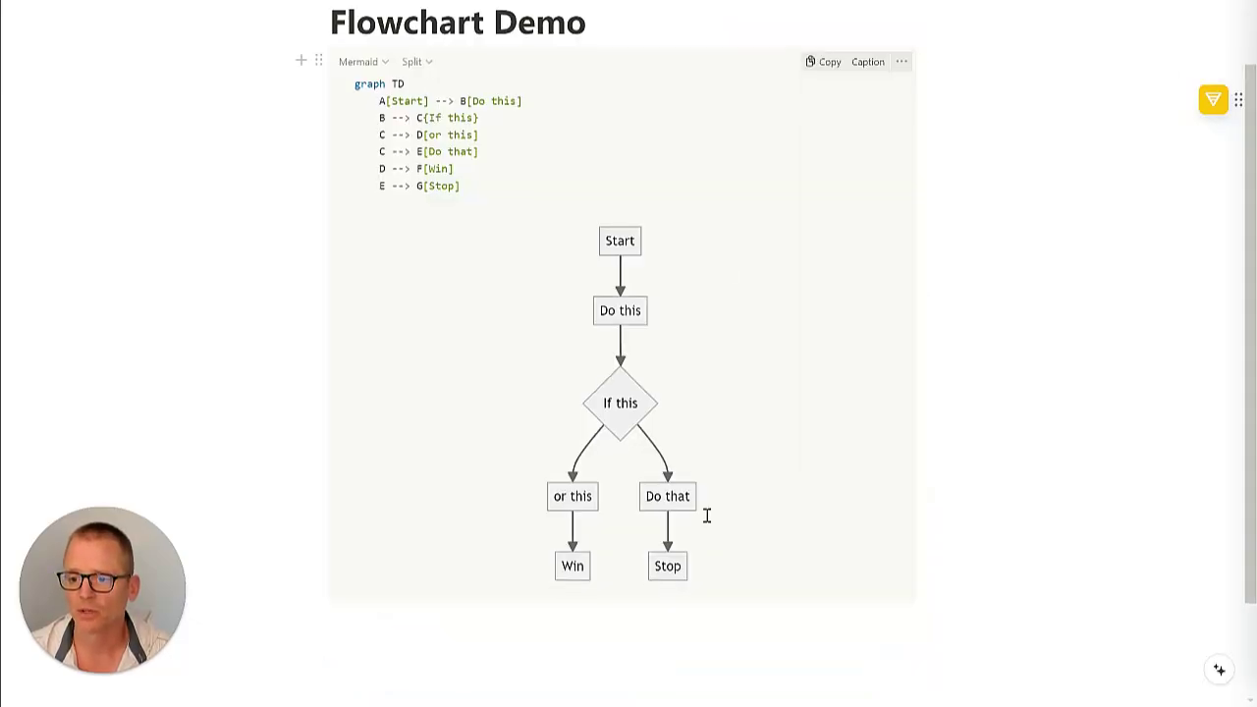
Insert a new Code - Mermaid block below the first diagram using /mer
scroll(589, 510, "down", 2)
left_click(562, 517)
type("/mer")
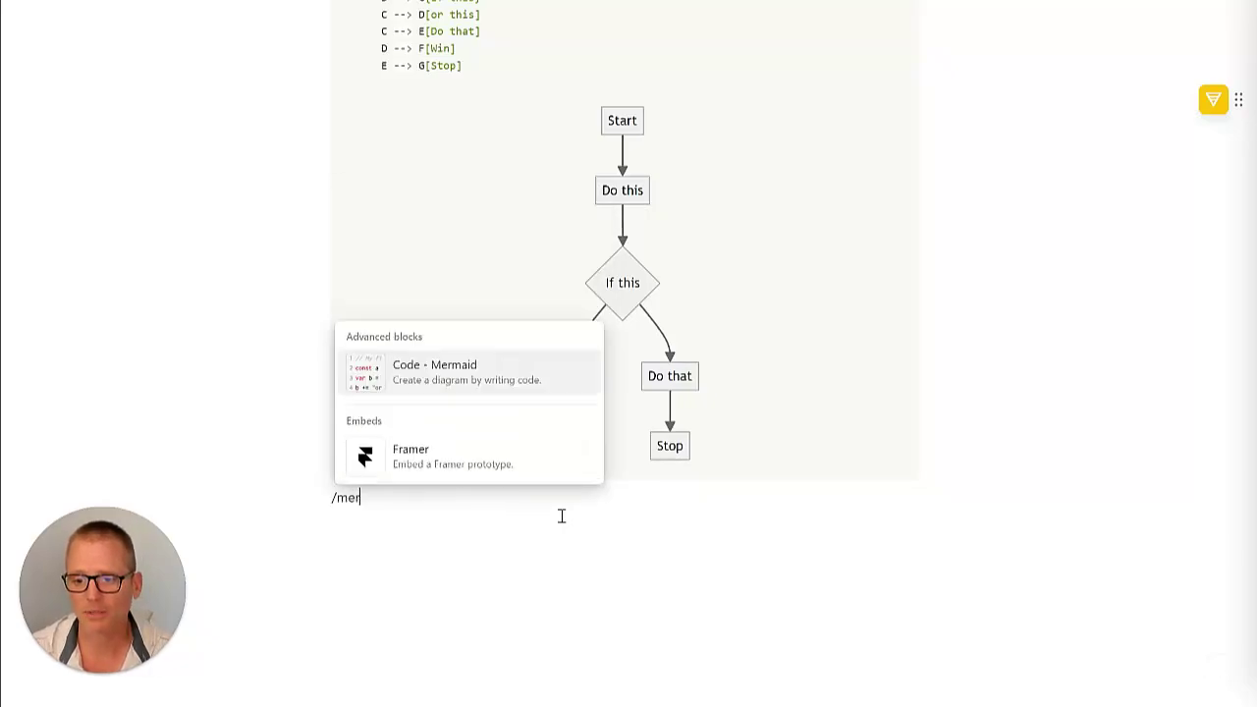
key("BackSpace")
key("BackSpace")
key("BackSpace")
type("code")
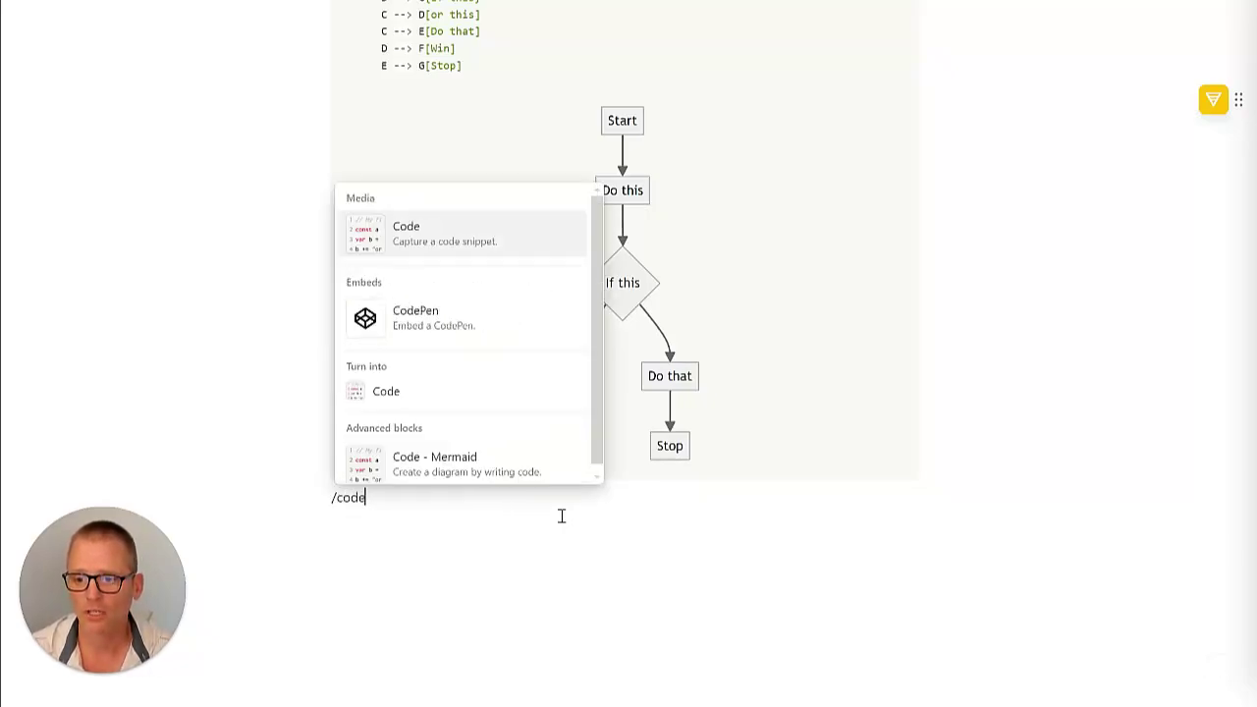
key("BackSpace")
key("BackSpace")
key("BackSpace")
key("BackSpace")
type("mer")
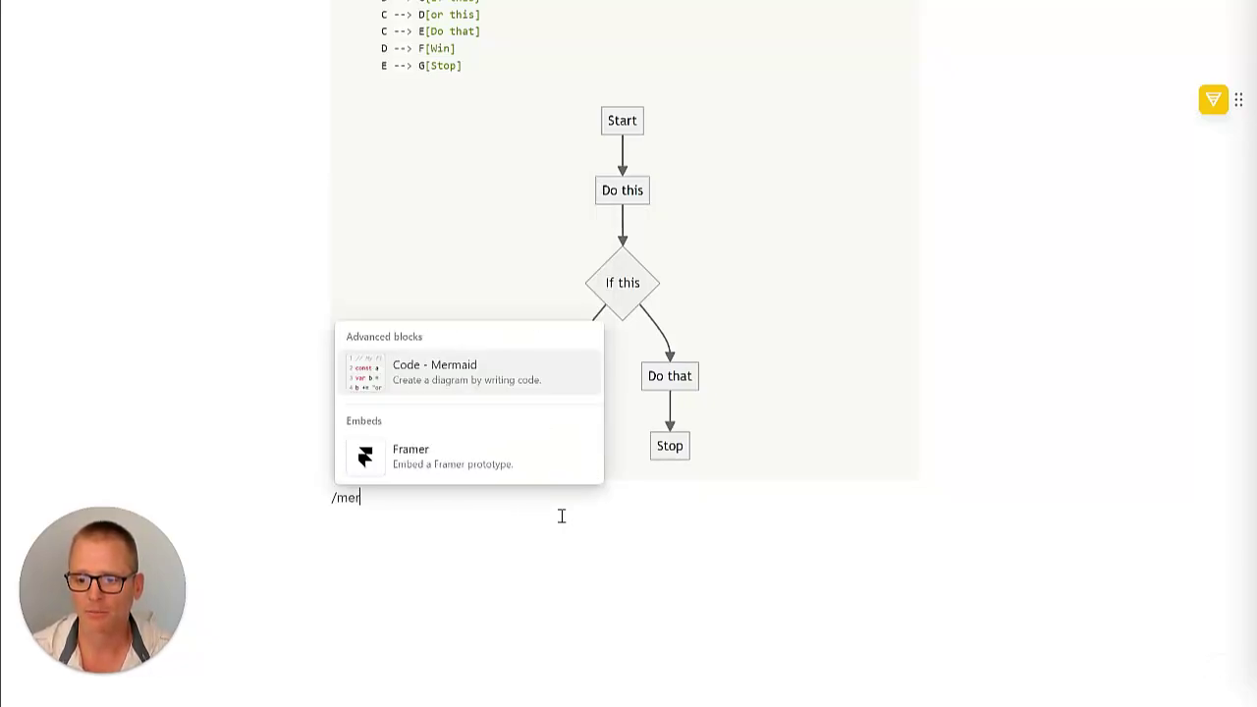
key("Return")
Paste the generated flowchart code over the sample and review the rendered rectangular-node diagram
scroll(519, 524, "down", 1)
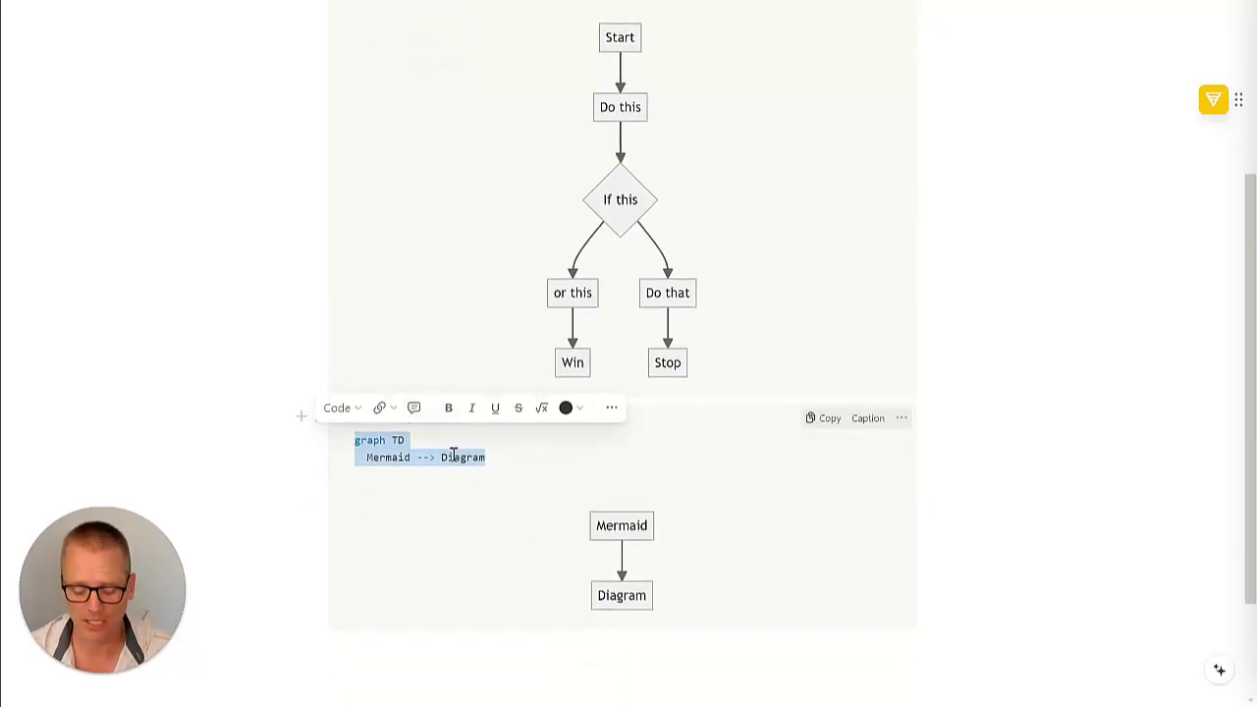
key("ctrl+v")
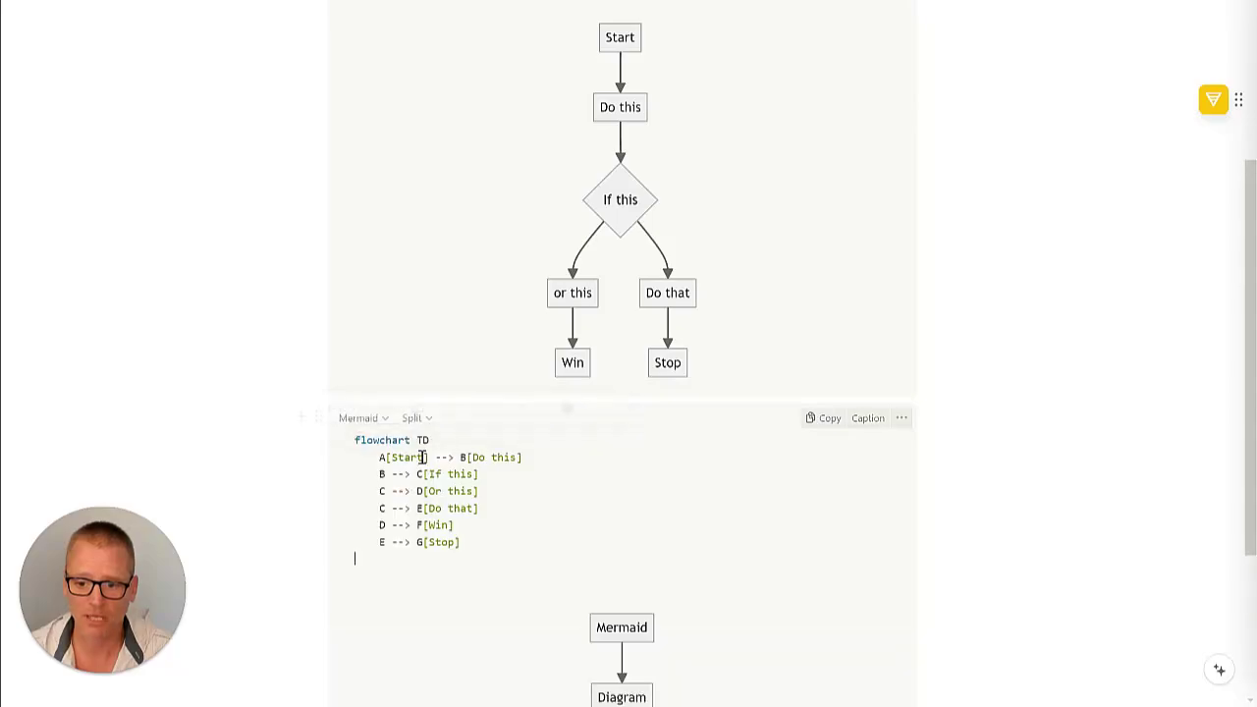
scroll(424, 457, "down", 2)
scroll(439, 434, "down", 3)
scroll(439, 434, "up", 1)
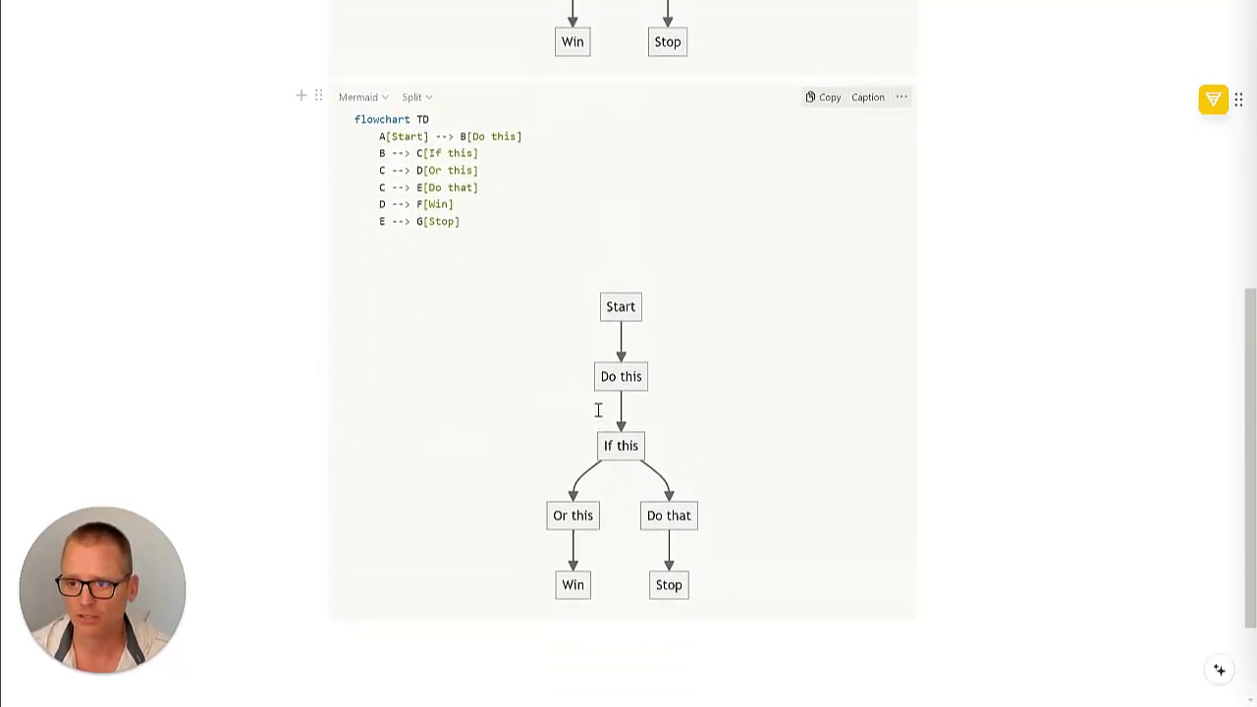
scroll(597, 410, "up", 3)
scroll(560, 287, "down", 3)
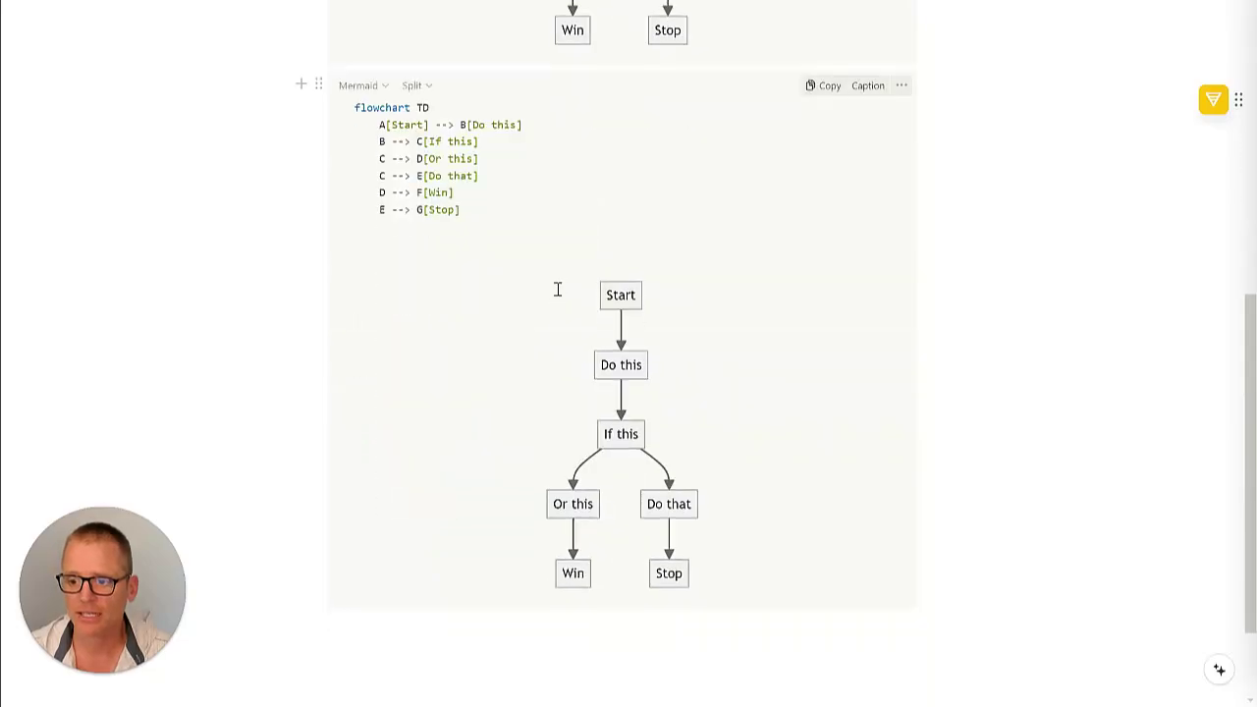
scroll(533, 309, "up", 2)
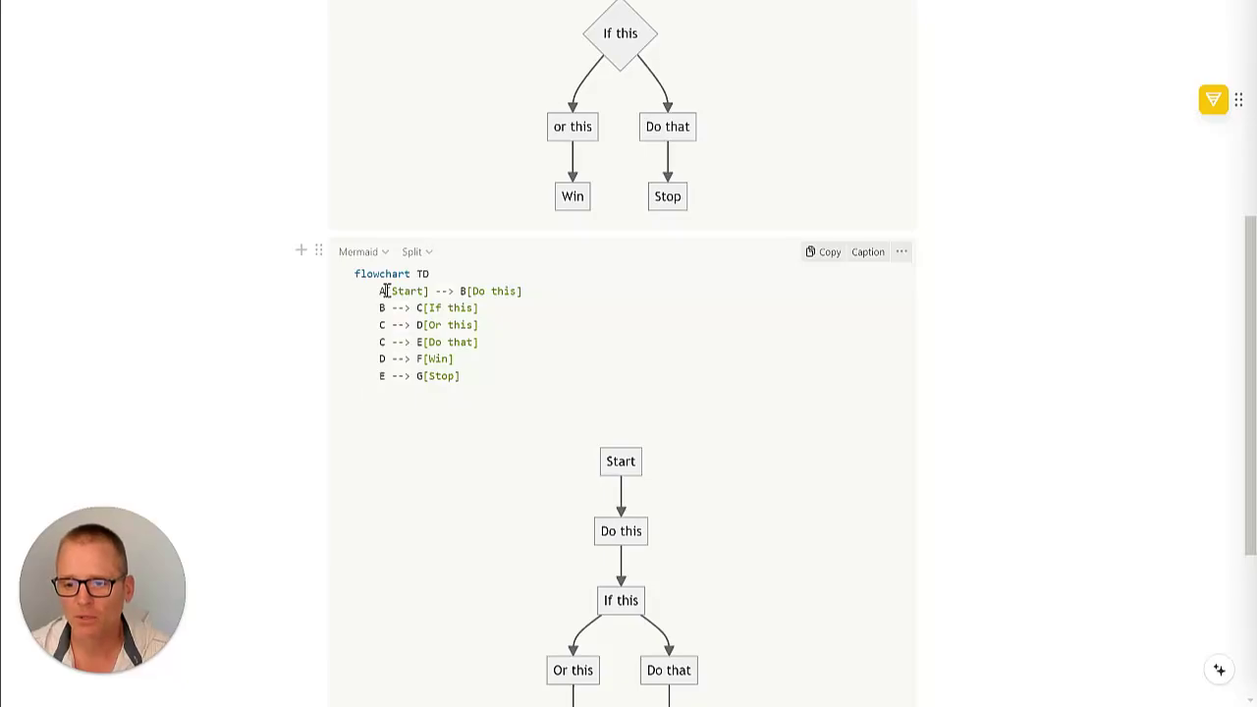
double_click(381, 291)
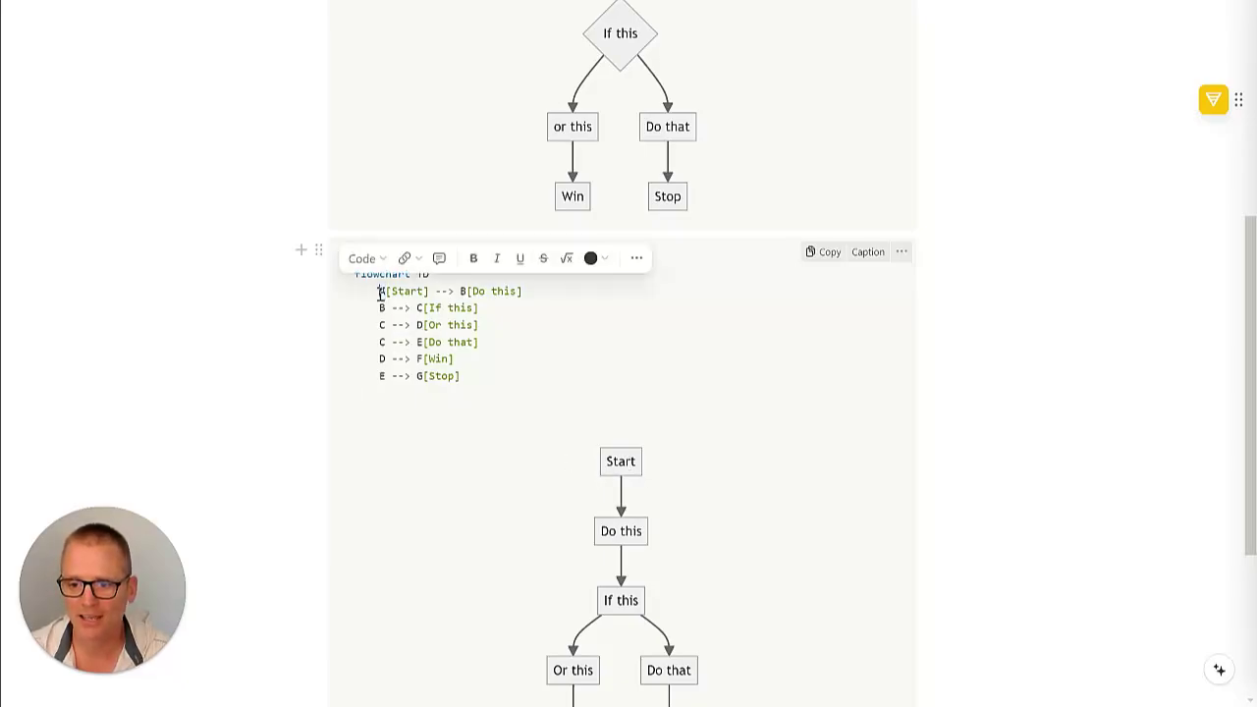
left_click(381, 291)
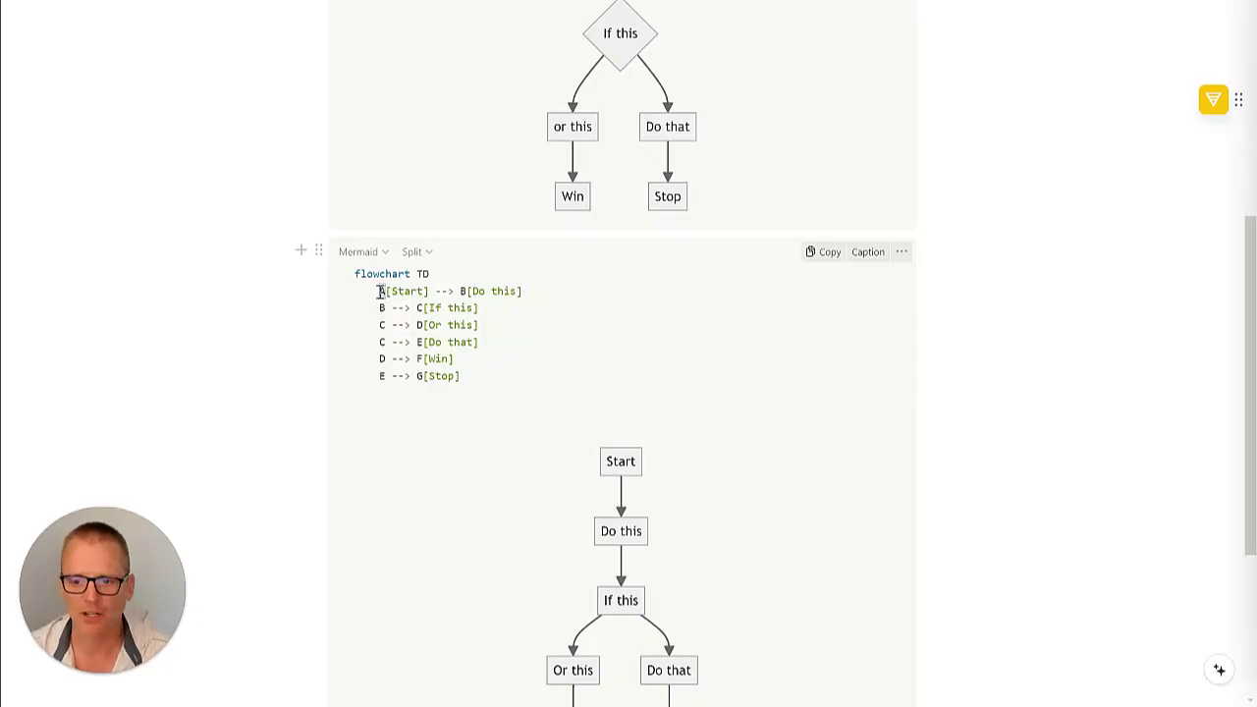
double_click(381, 291)
left_click_drag(428, 290, 389, 291)
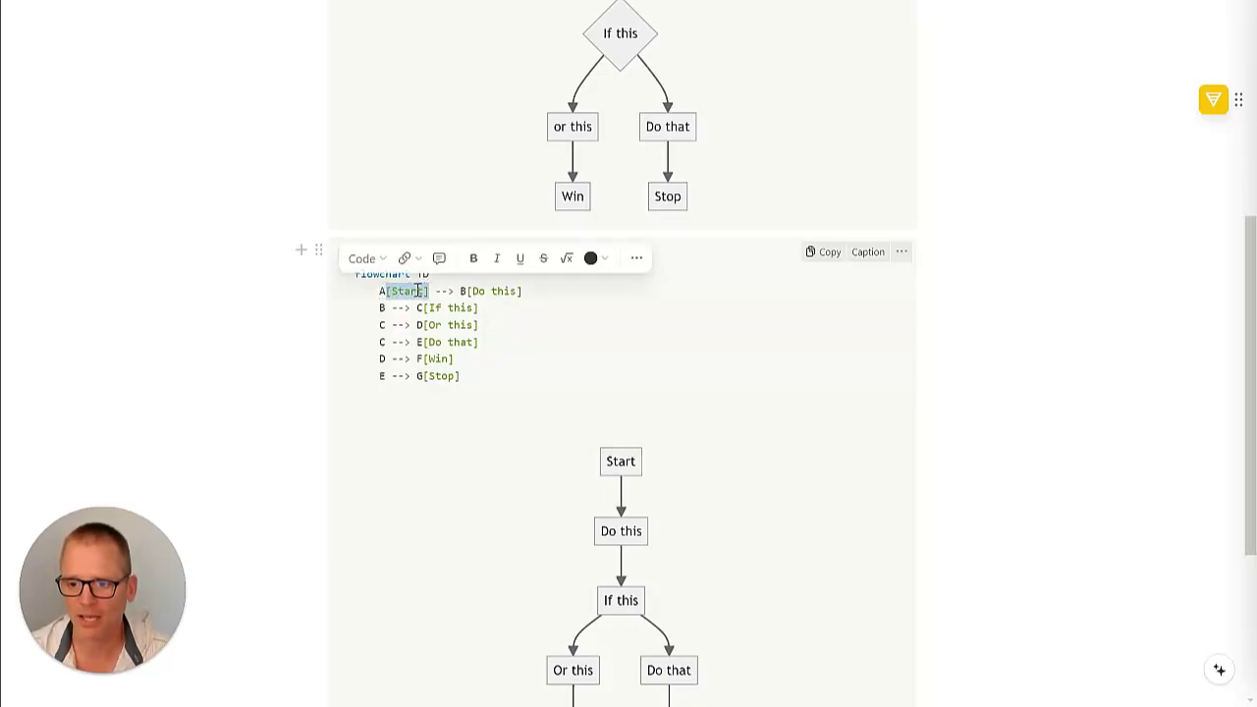
left_click(428, 291)
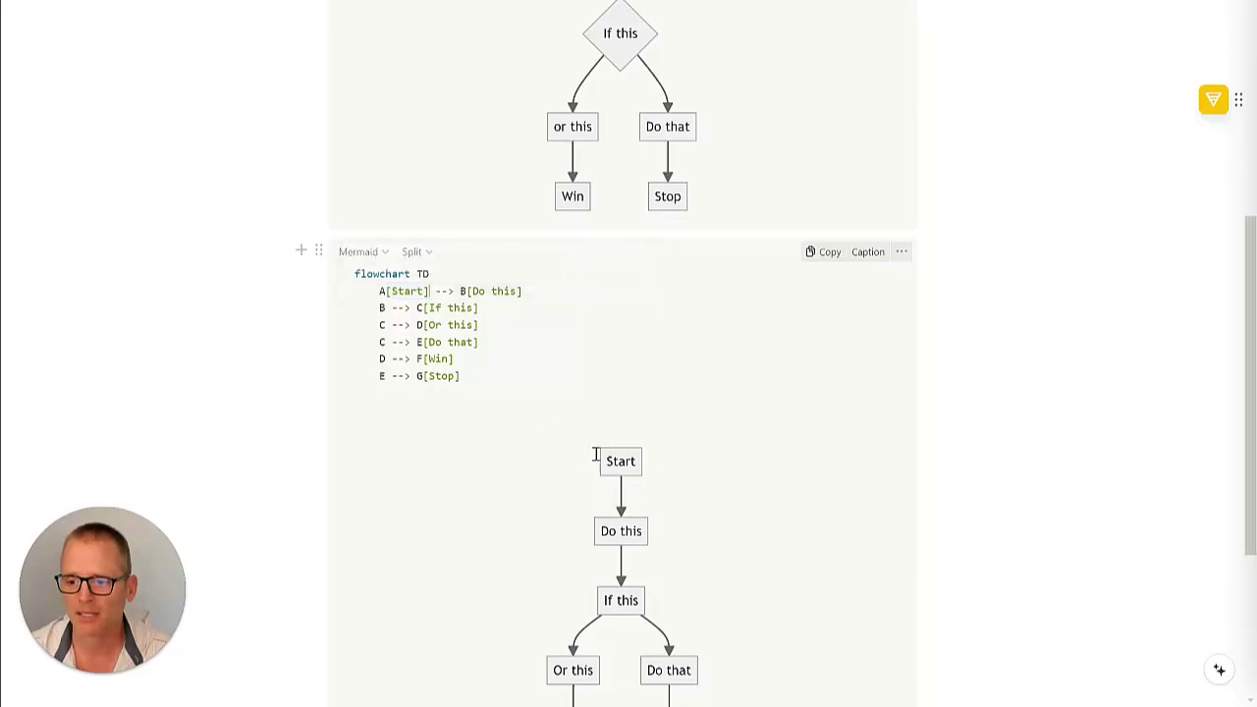
scroll(614, 484, "down", 1)
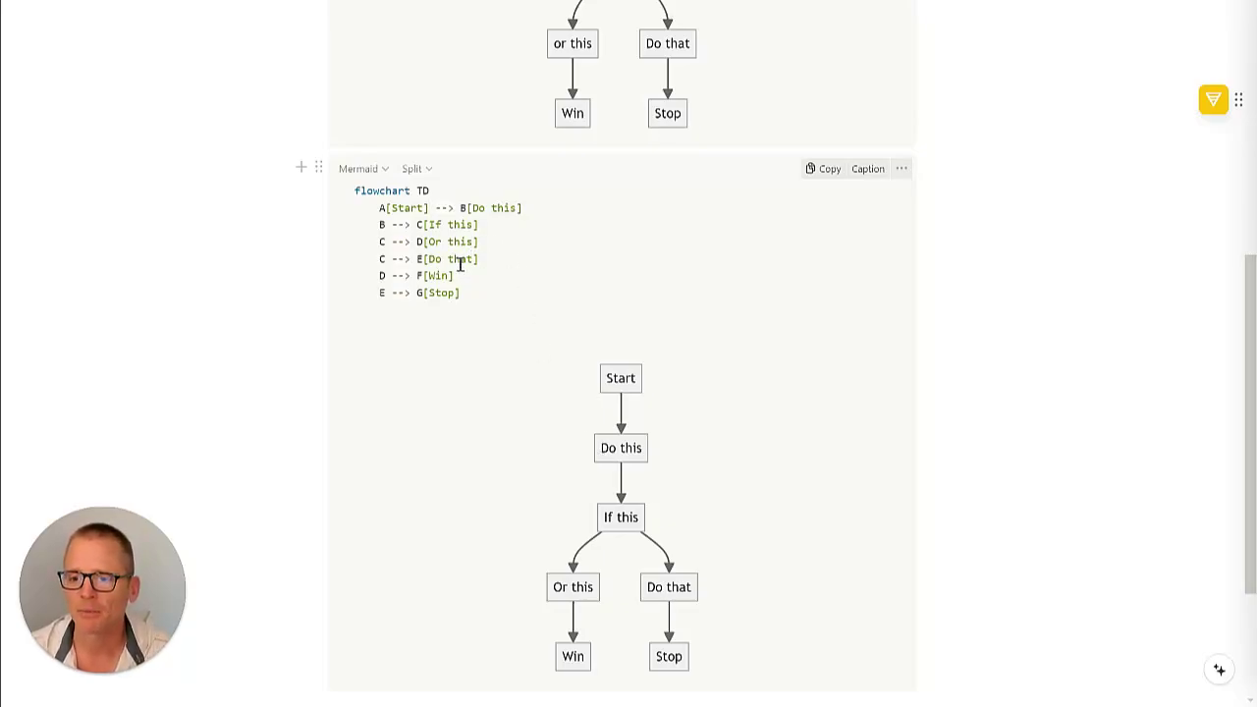
scroll(469, 294, "down", 1)
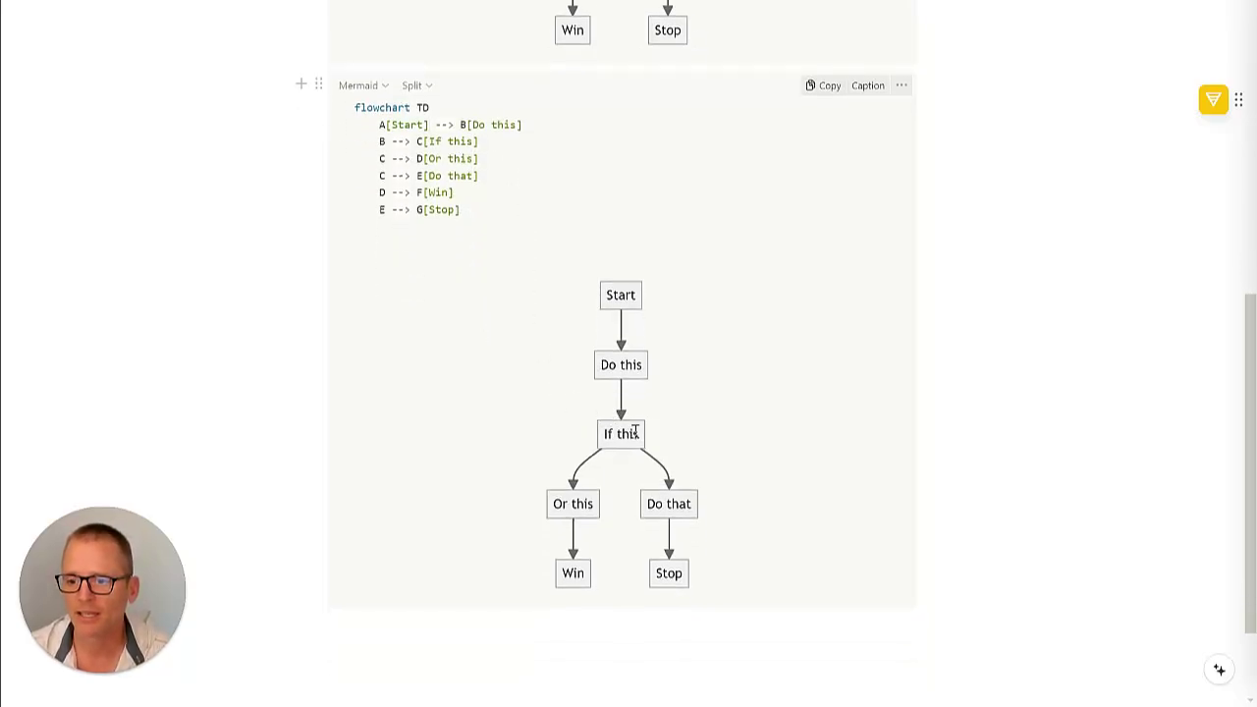
scroll(613, 440, "up", 4)
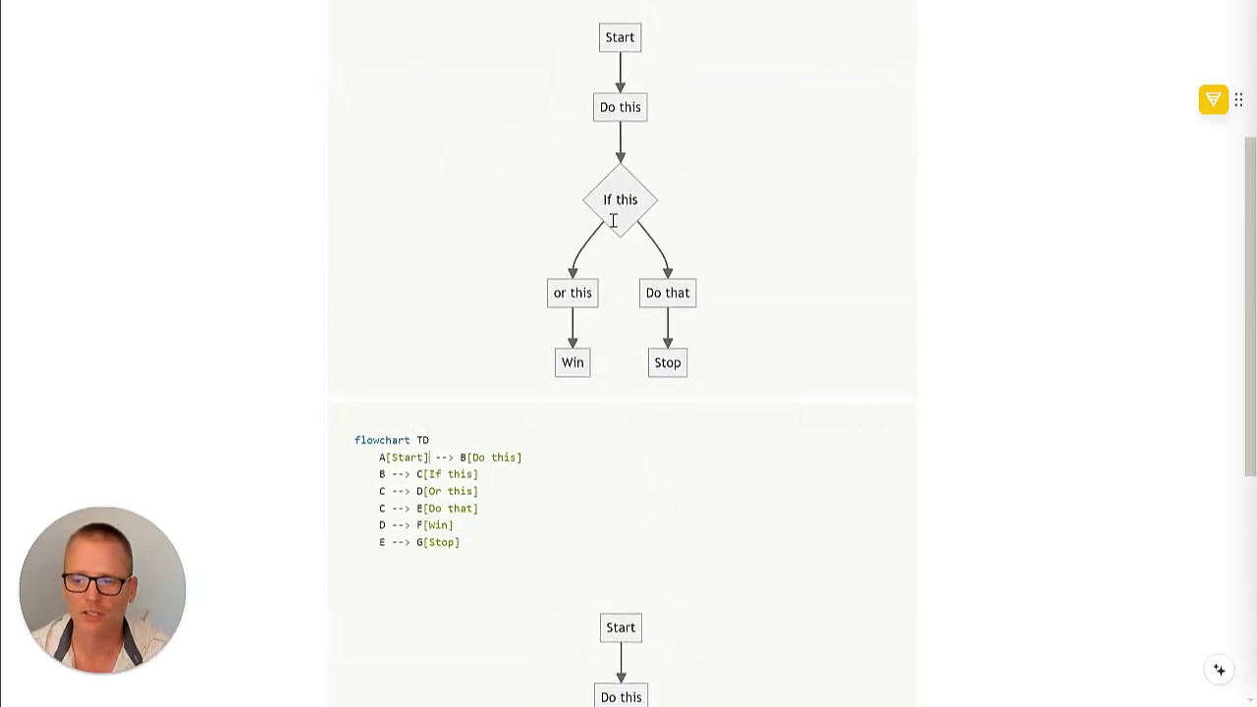
scroll(614, 216, "down", 1)
scroll(609, 213, "up", 4)
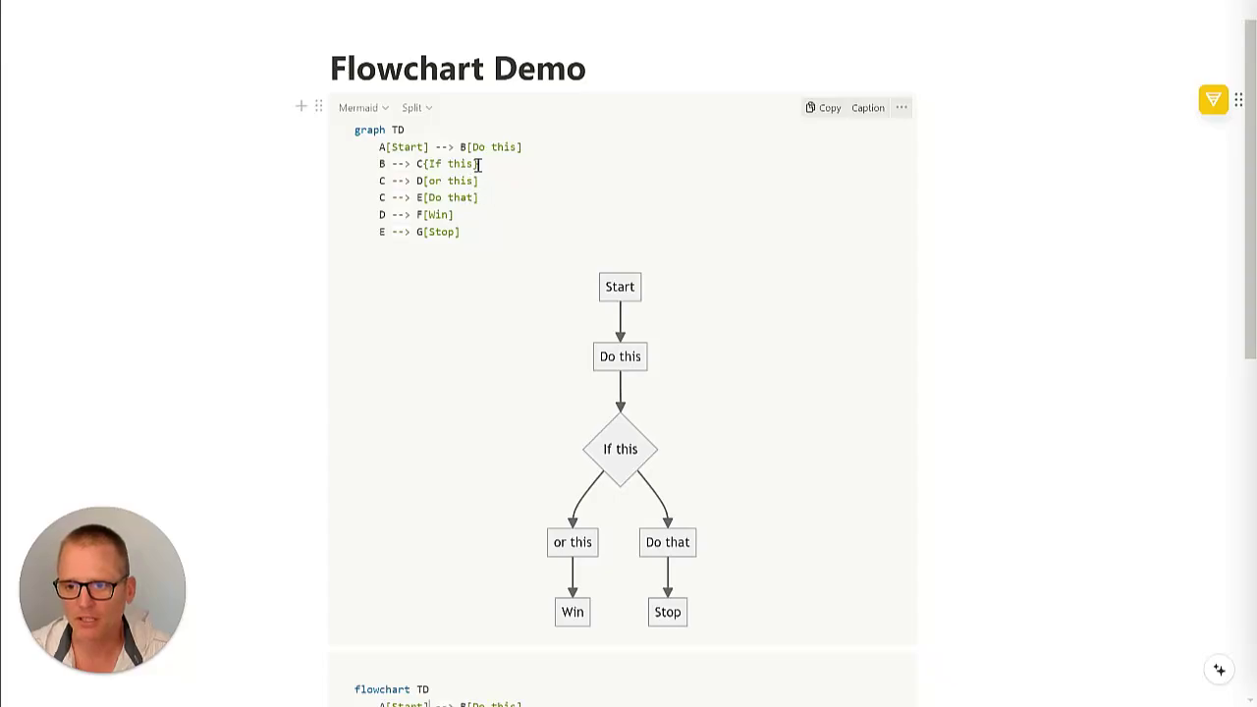
Change C[If this] to C{If this} so the node renders as a diamond
scroll(527, 334, "down", 6)
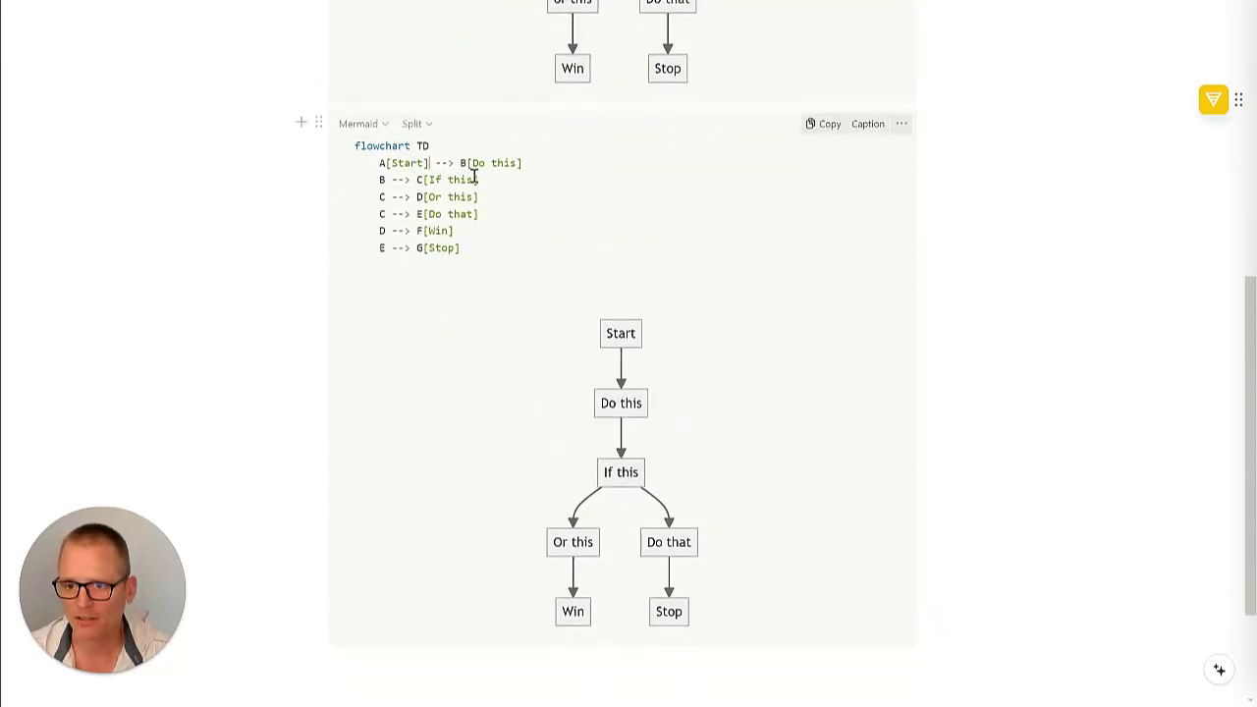
left_click(435, 185)
key("BackSpace")
type("{")
left_click(488, 263)
key("BackSpace")
type("}")
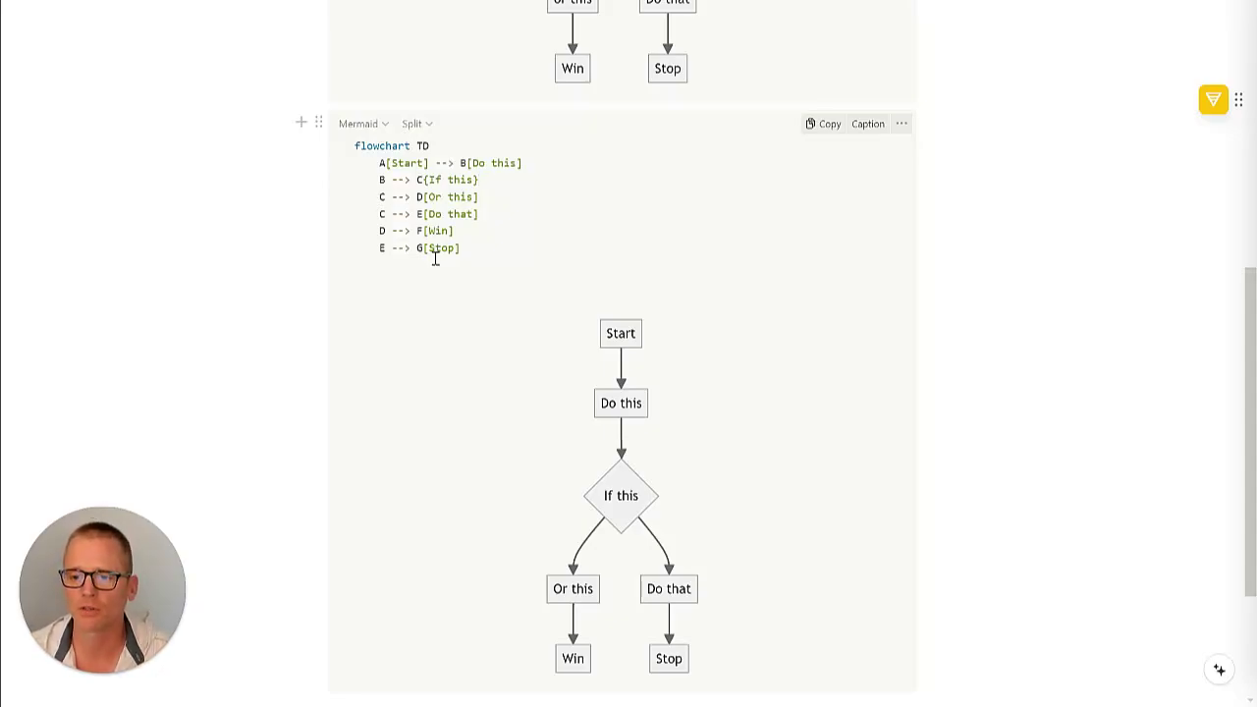
Scroll the second Mermaid block to inspect the parse error from 'D [Or this]'
scroll(435, 258, "down", 1)
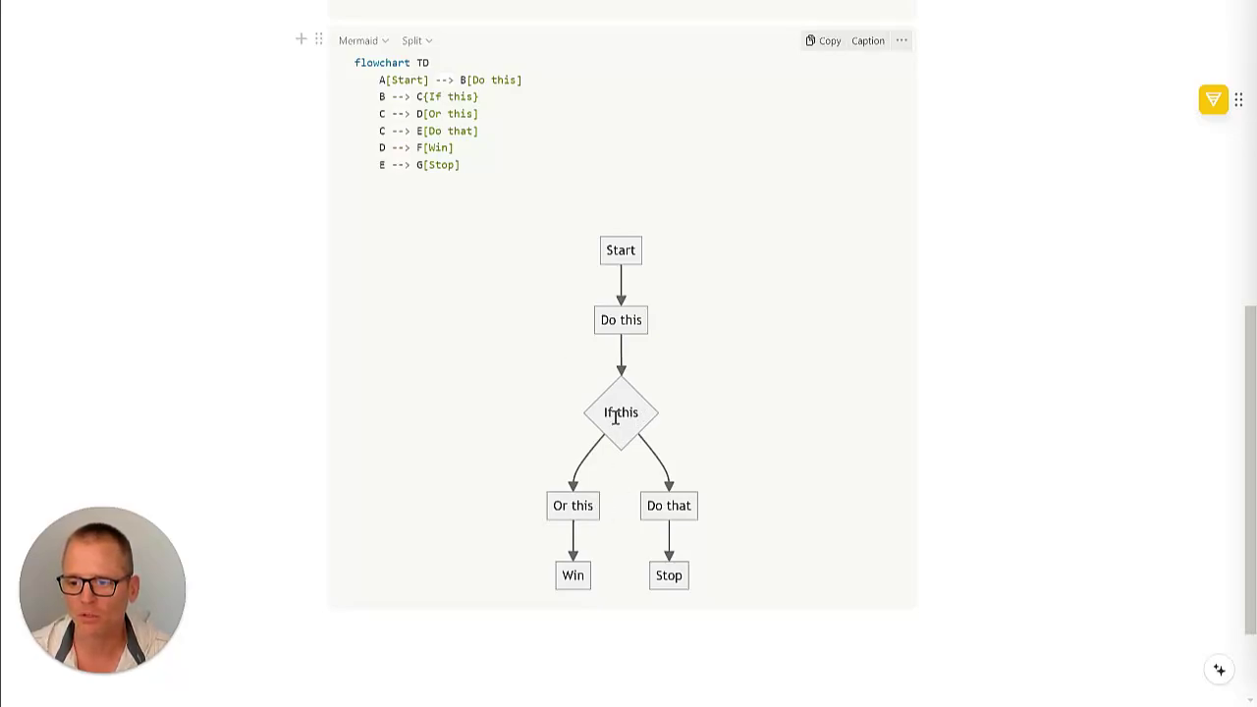
scroll(614, 412, "up", 1)
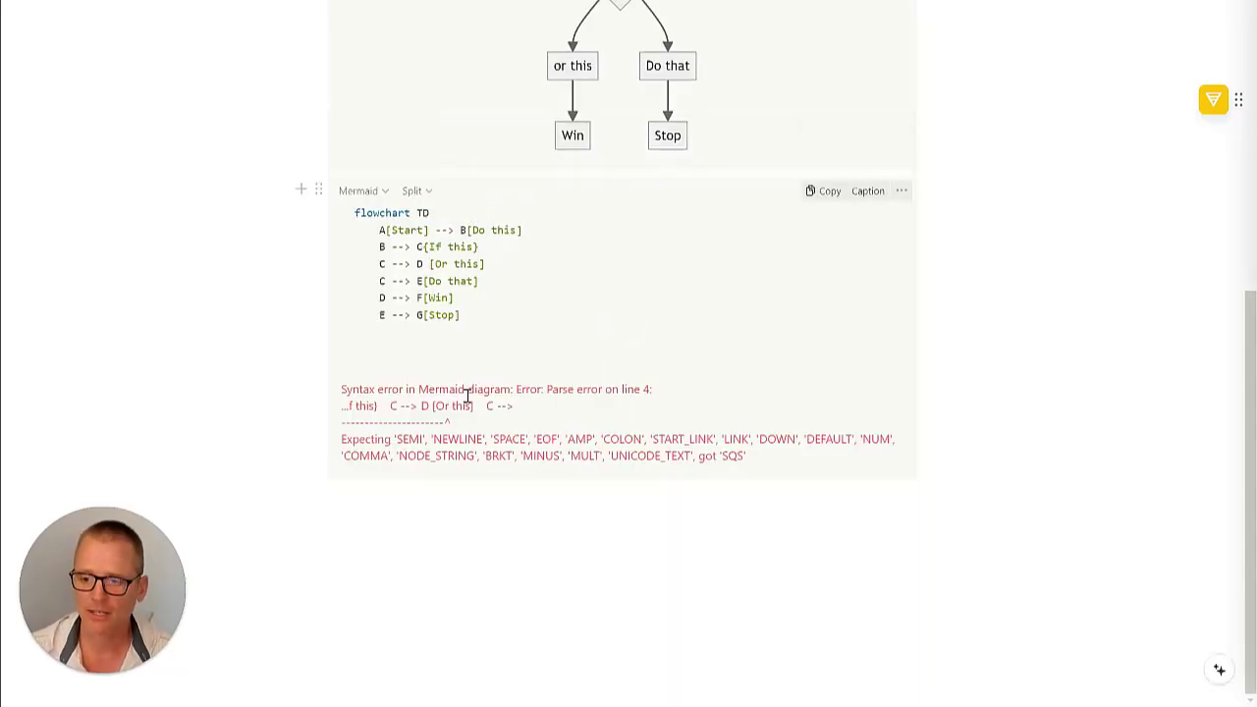
Remove the stray space before [Or this] and change F[Win] to F{Win}
key("BackSpace")
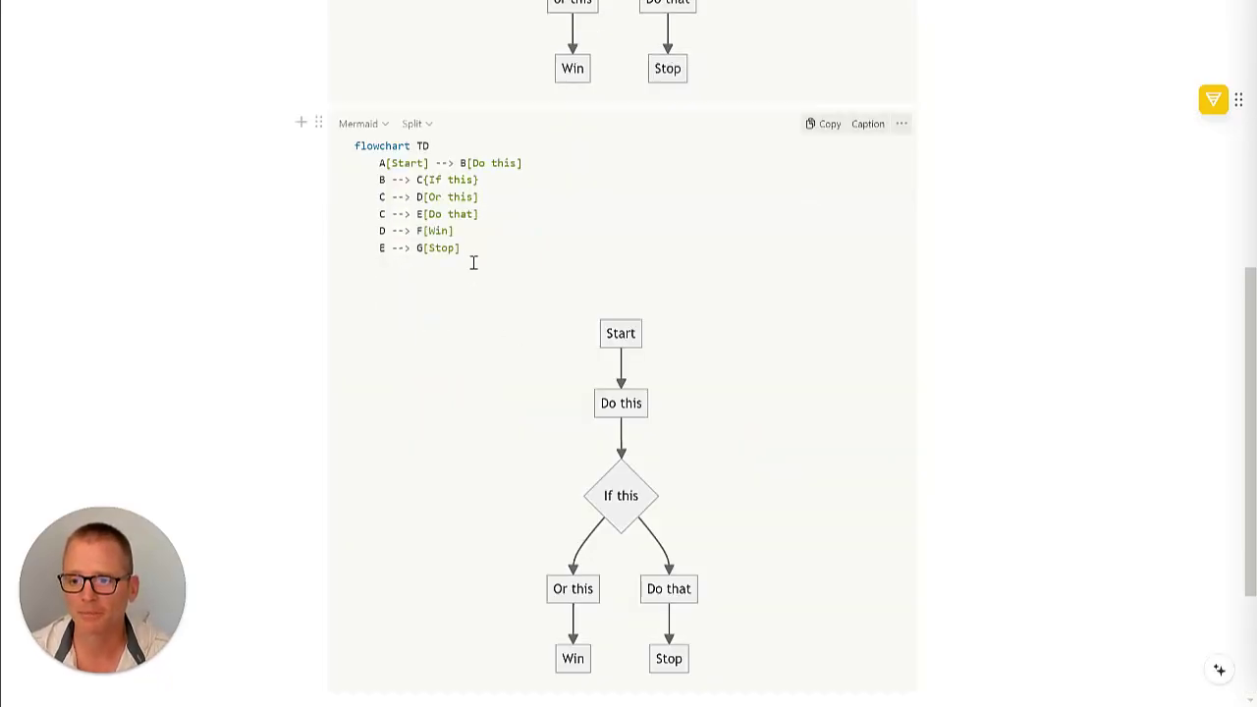
left_click(454, 230)
key("BackSpace")
type("}")
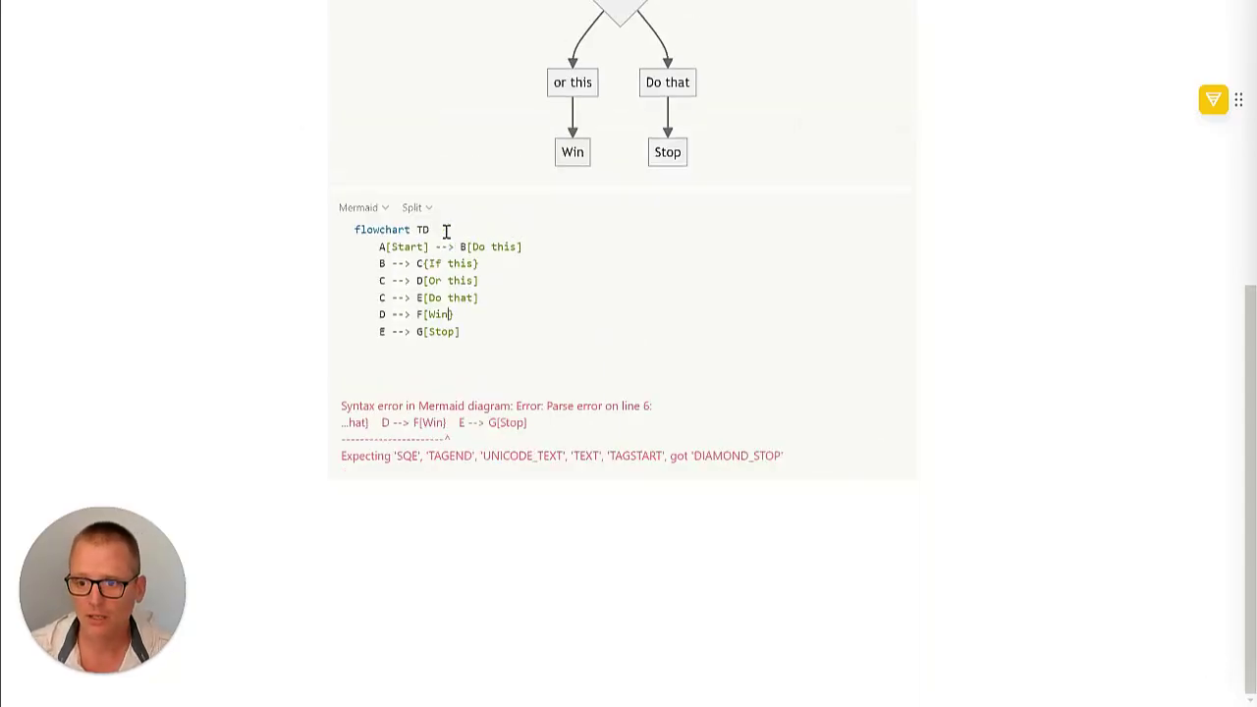
key("BackSpace")
type("{")
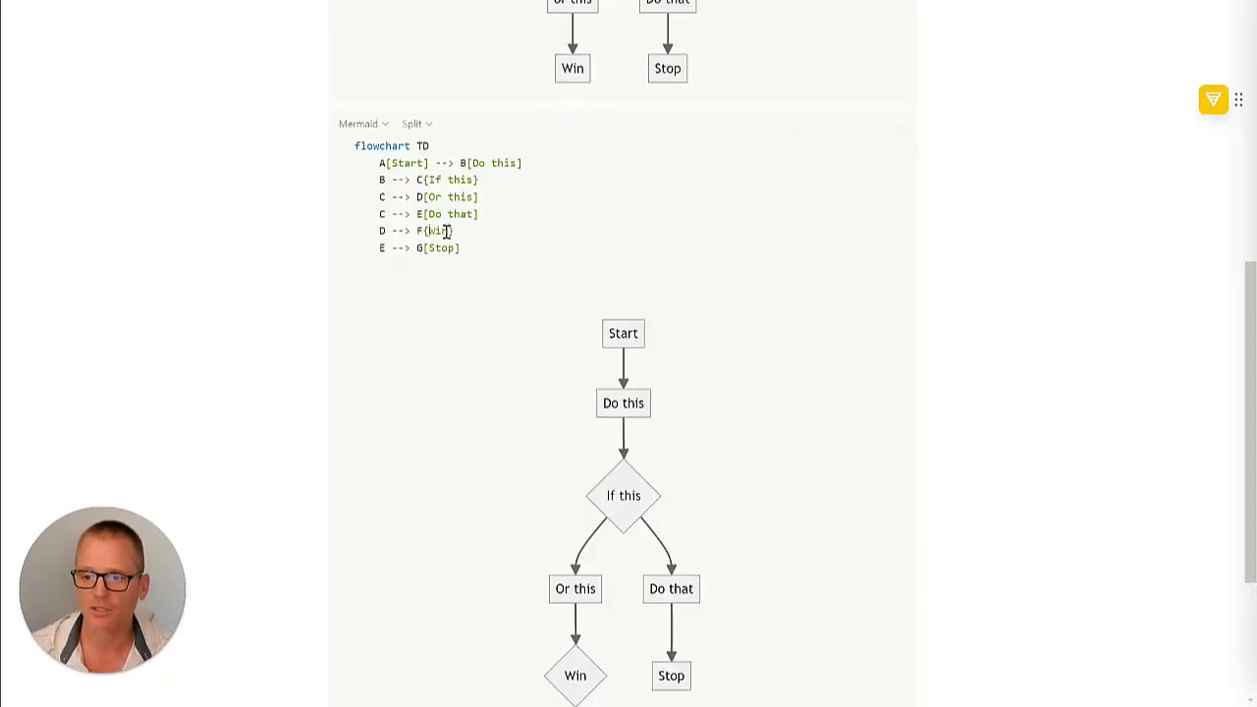
scroll(490, 263, "down", 2)
scroll(485, 258, "up", 1)
Revert the Win node back to a rectangle as F[Win]
left_click(458, 148)
key("BackSpace")
type("]")
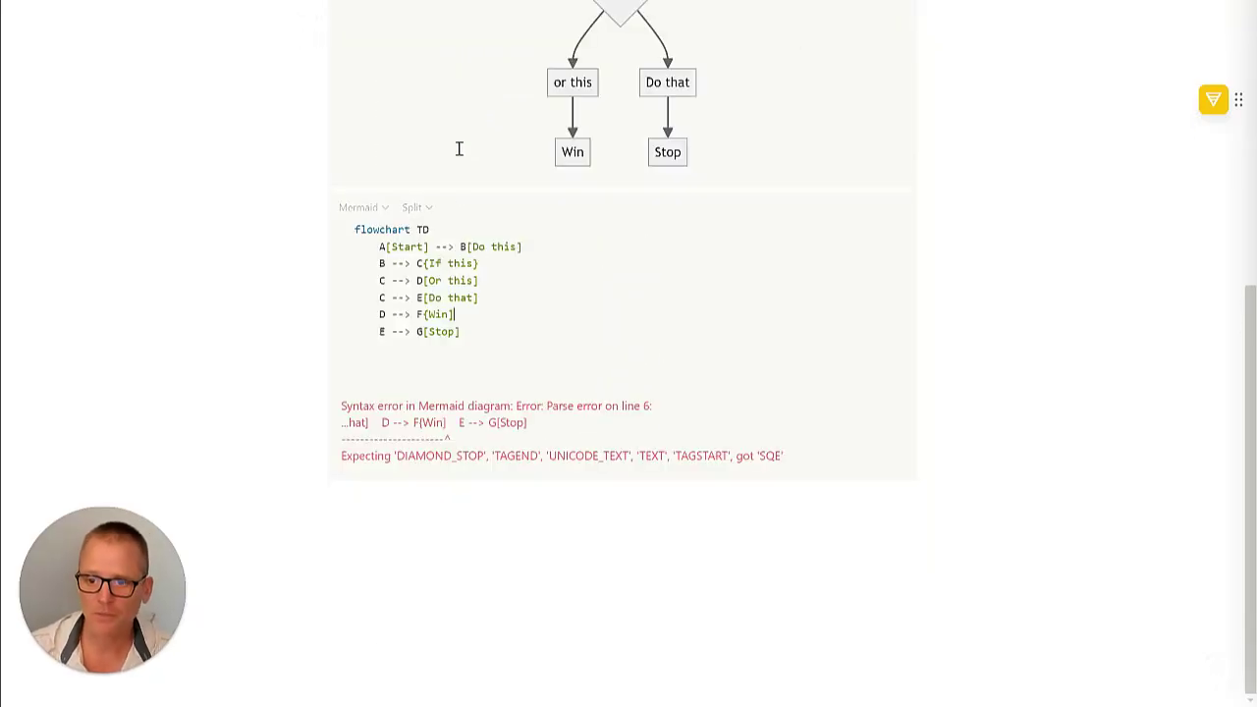
key("BackSpace")
type("[")
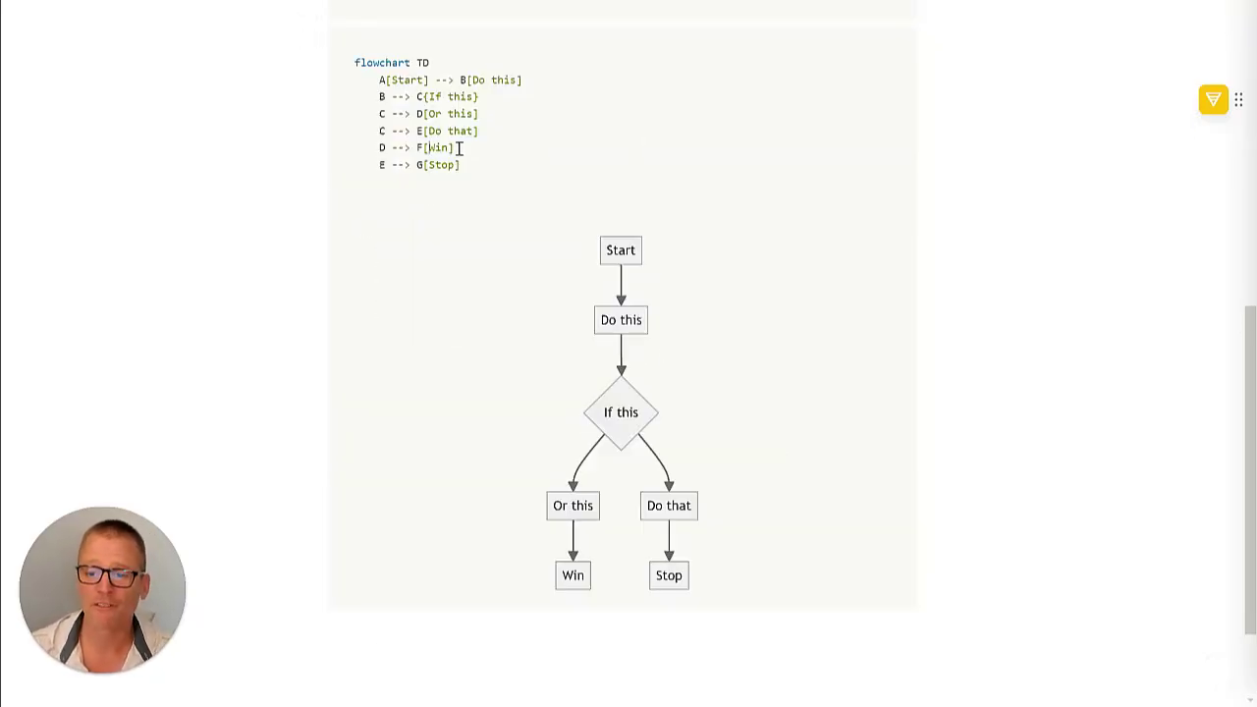